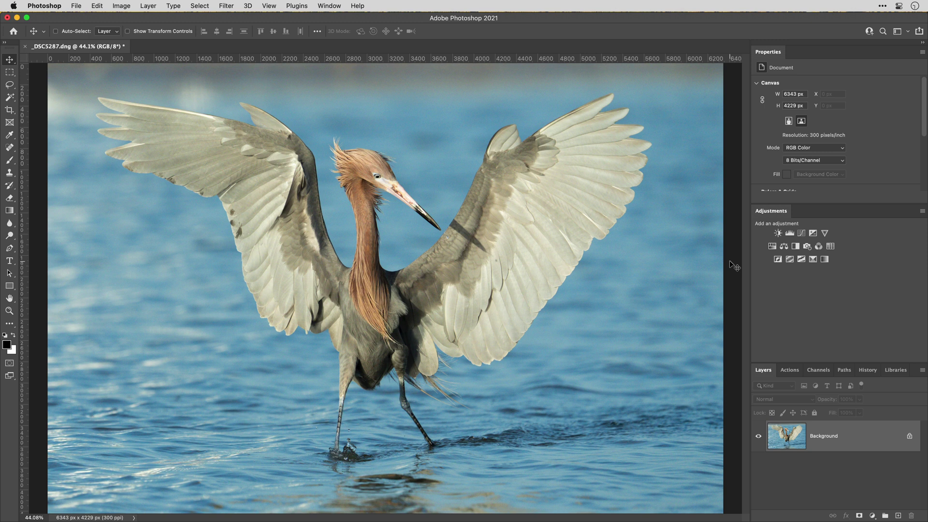
Inspect noise at 300% on the heron's eye, sky and wing feathers, then fit the photo to screen.
key(z)
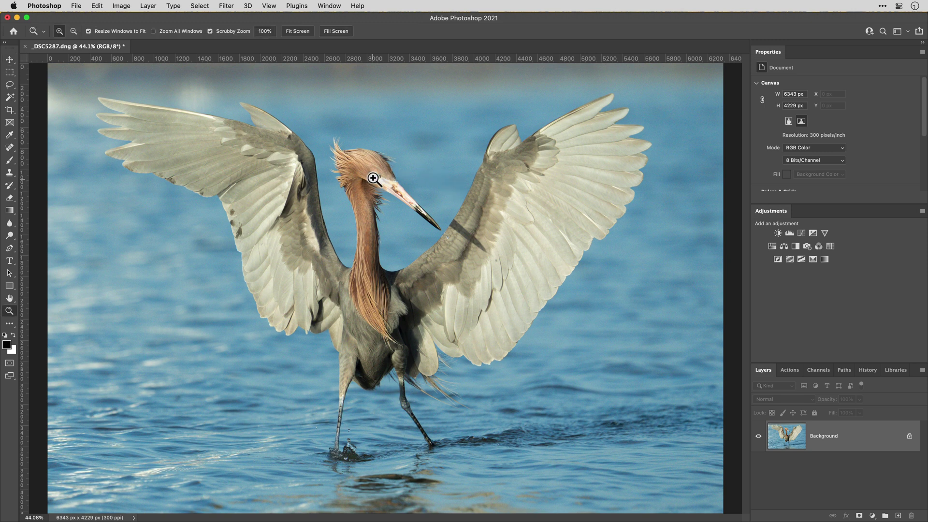
click(377, 176)
click(376, 176)
click(377, 176)
click(377, 176)
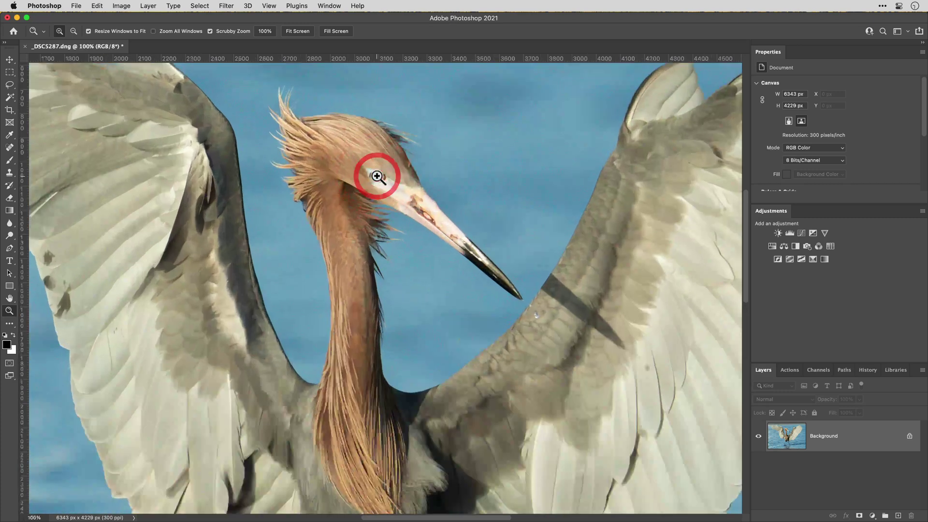
click(377, 176)
click(387, 172)
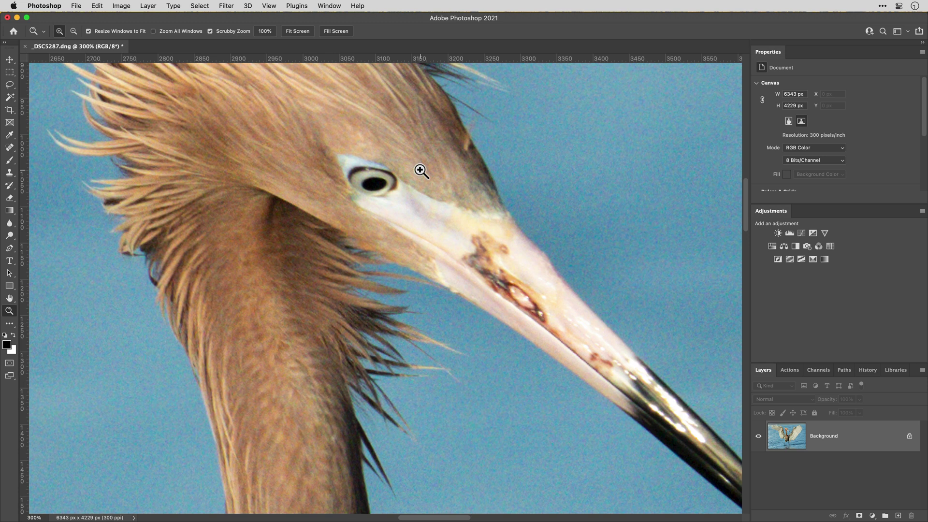
key(space)
drag(524, 155, 274, 261)
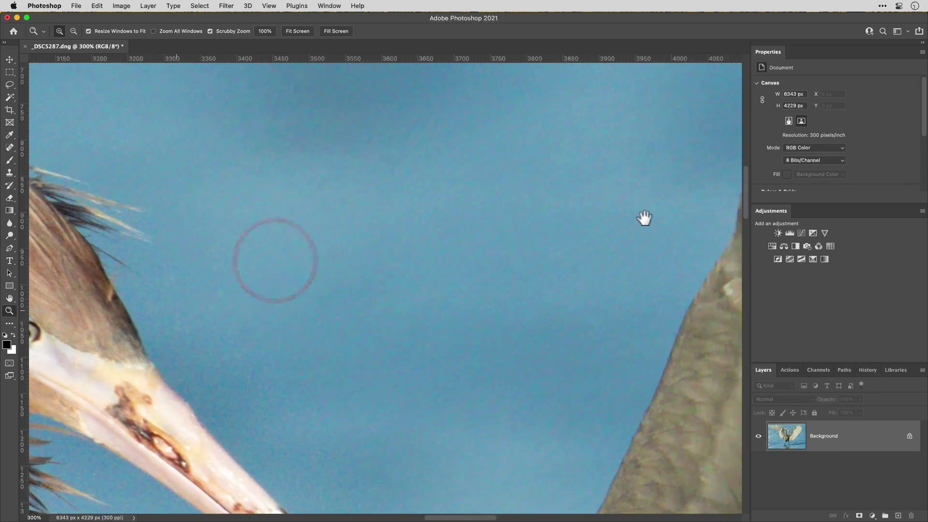
drag(645, 218, 494, 176)
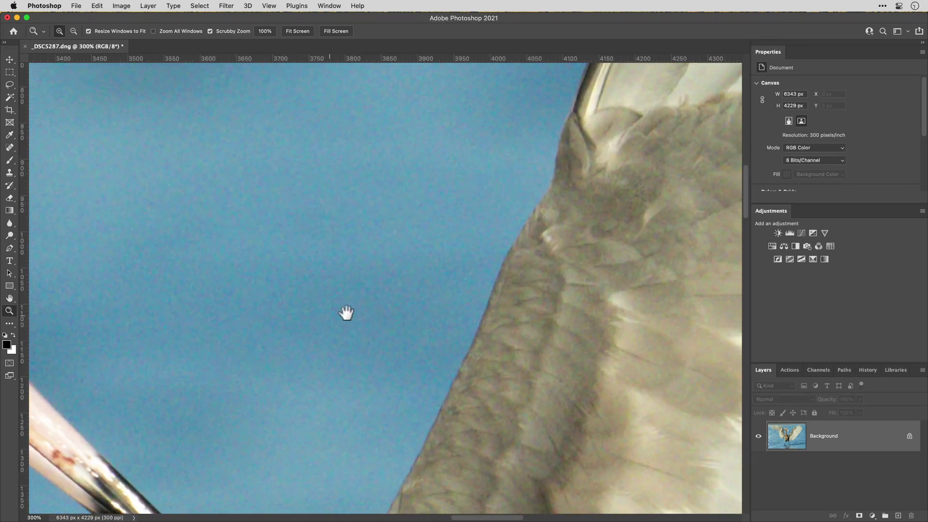
drag(515, 309, 411, 254)
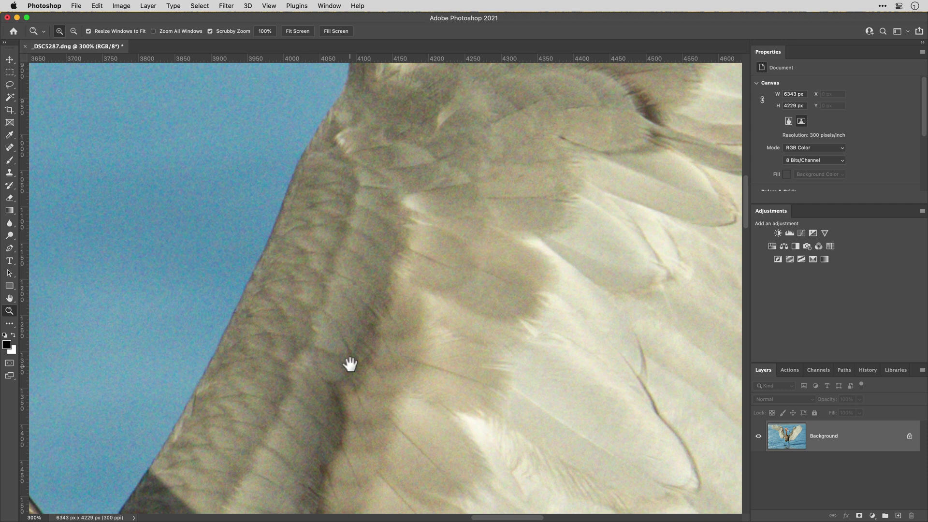
key(super+0)
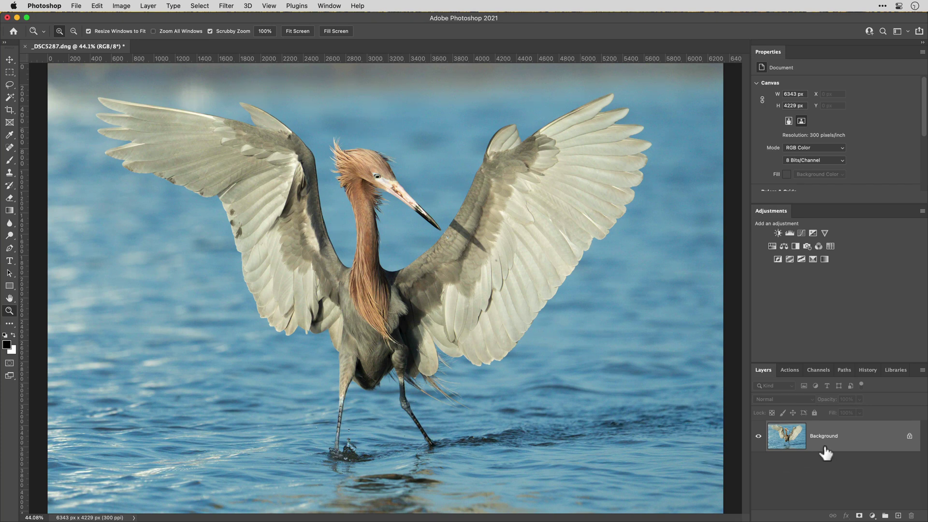
Turn the Background layer into a regular layer named 'Original'.
double_click(860, 445)
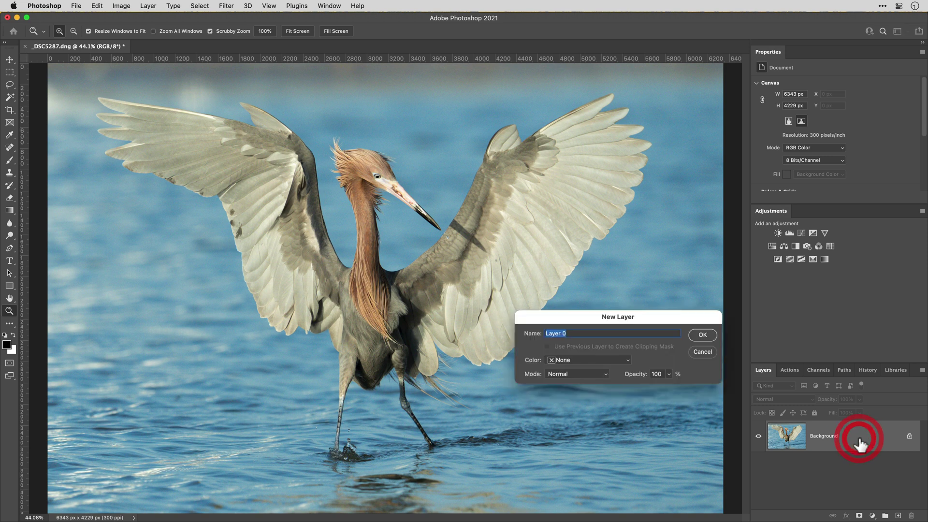
text(Original)
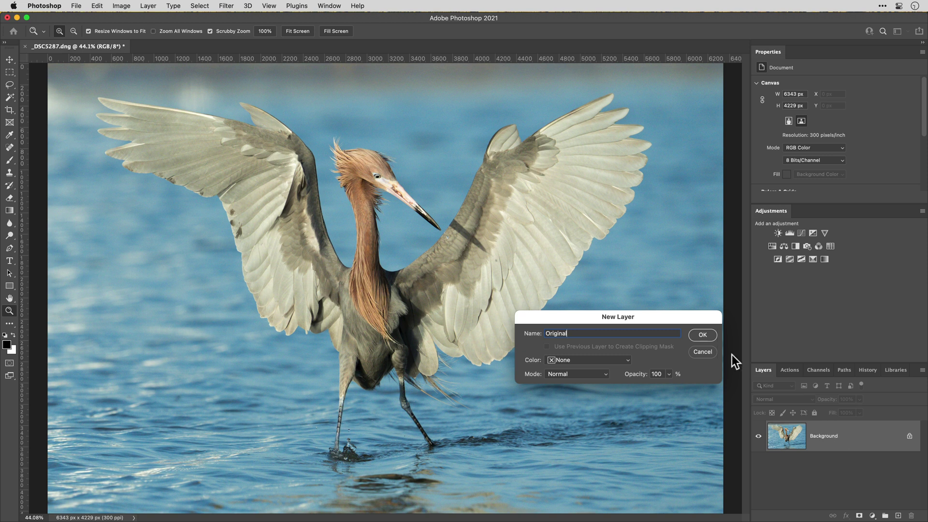
click(708, 335)
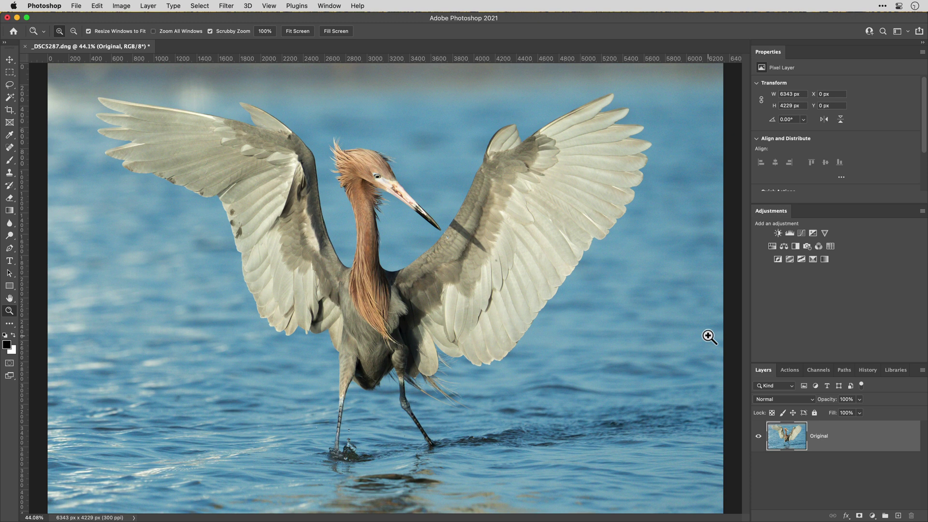
Duplicate the Original layer as 'DeNoise AI', stacked above Original.
right_click(853, 439)
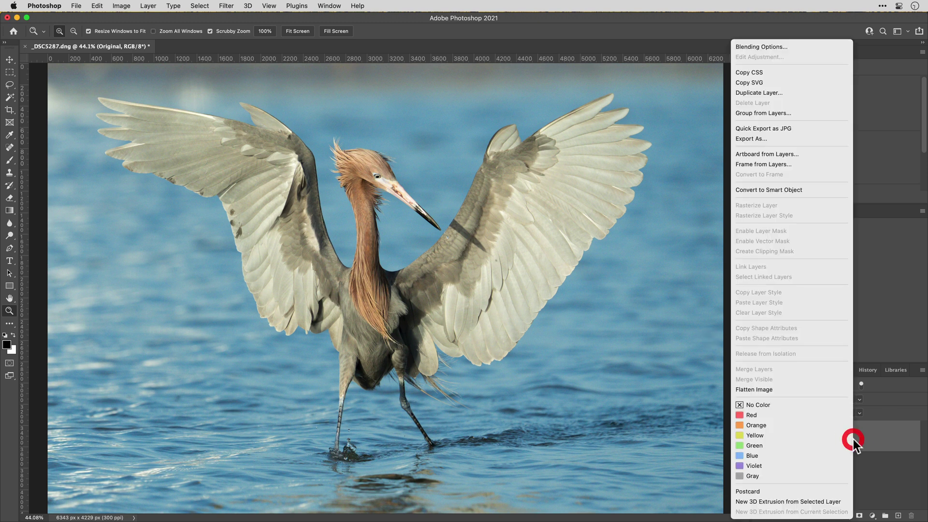
click(791, 94)
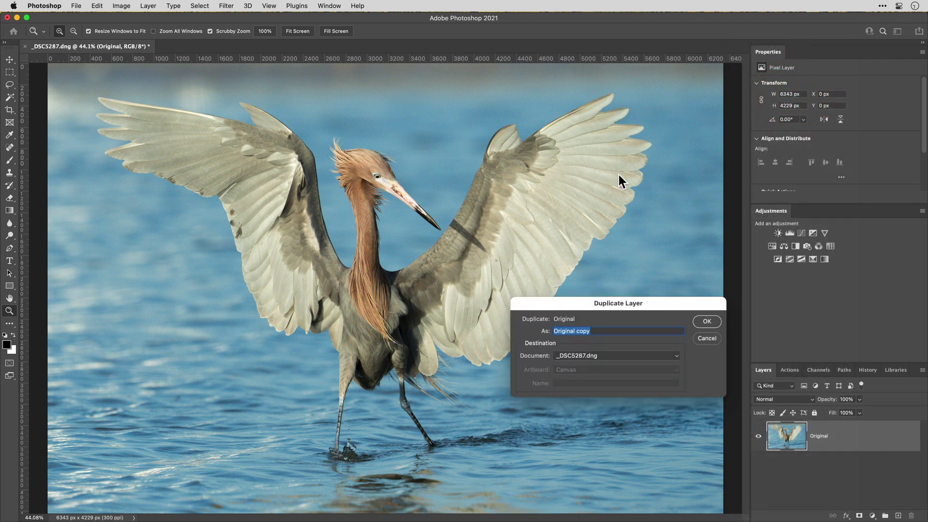
text(DeNoise AI)
click(707, 322)
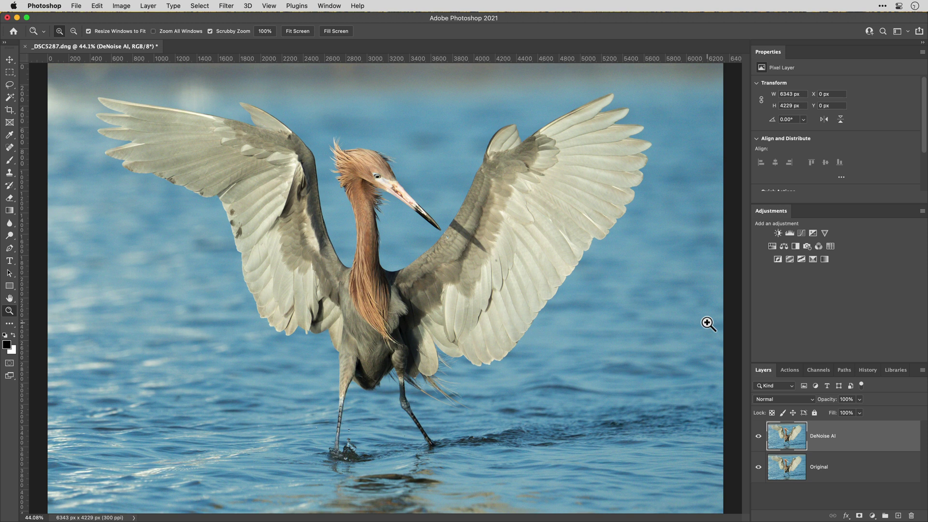
Run Filter > Topaz Labs > Topaz DeNoise AI on the DeNoise AI layer.
click(227, 7)
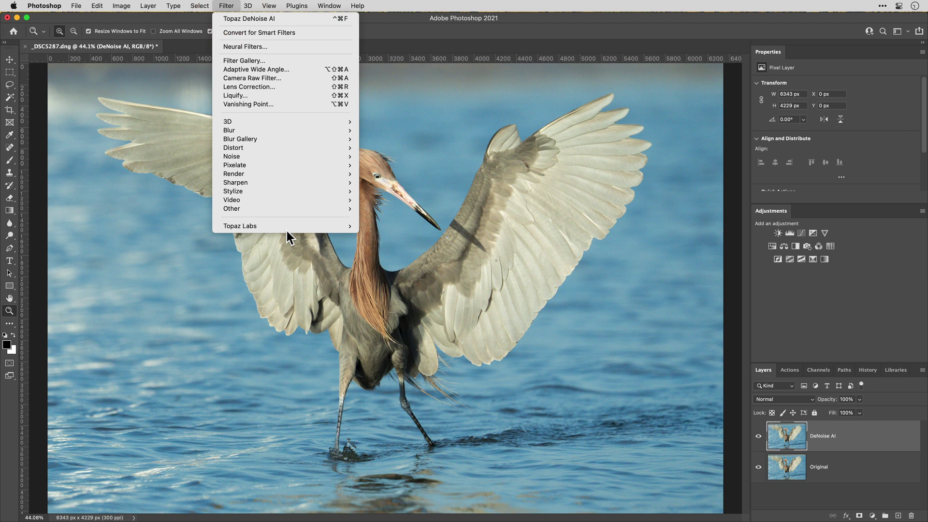
mouse_move(295, 224)
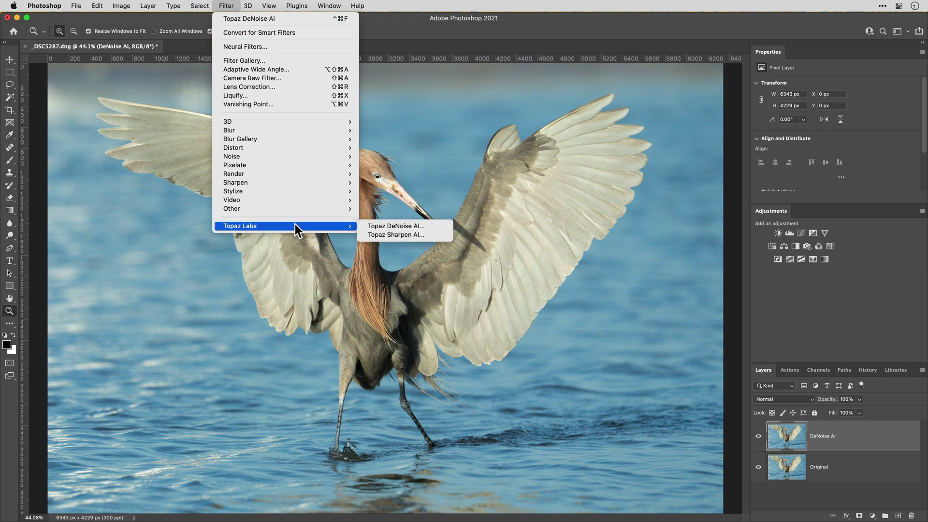
click(400, 225)
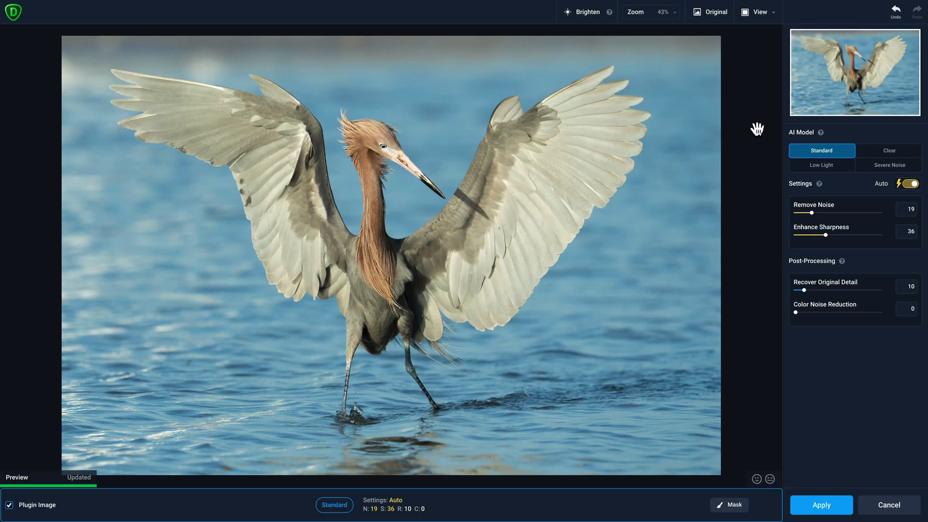
Switch to Comparison View at 300% zoom, centred on the heron's eye and beak.
click(774, 17)
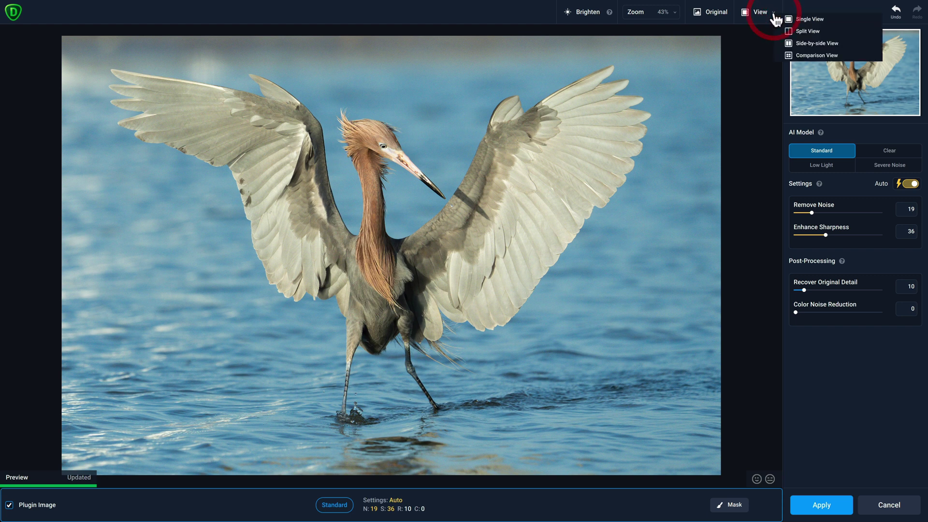
click(805, 53)
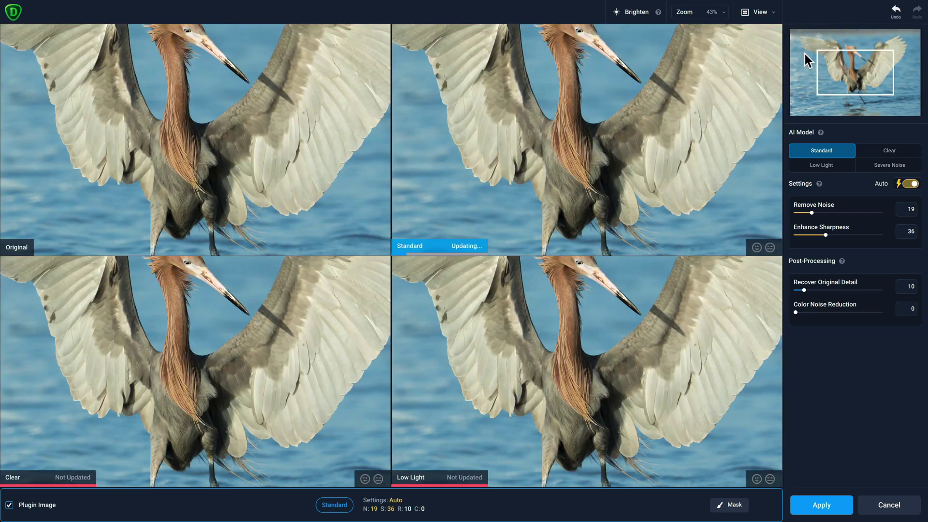
click(708, 11)
text(30)
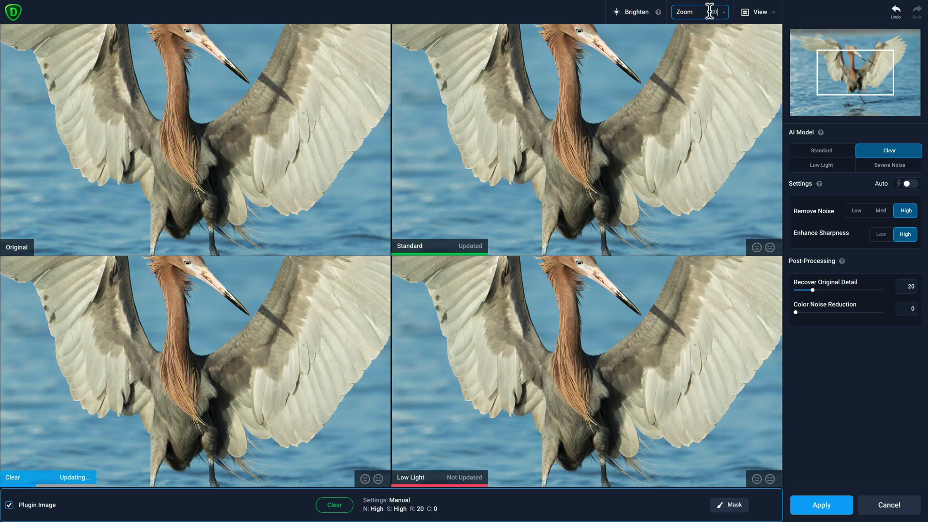
text(0)
key(Return)
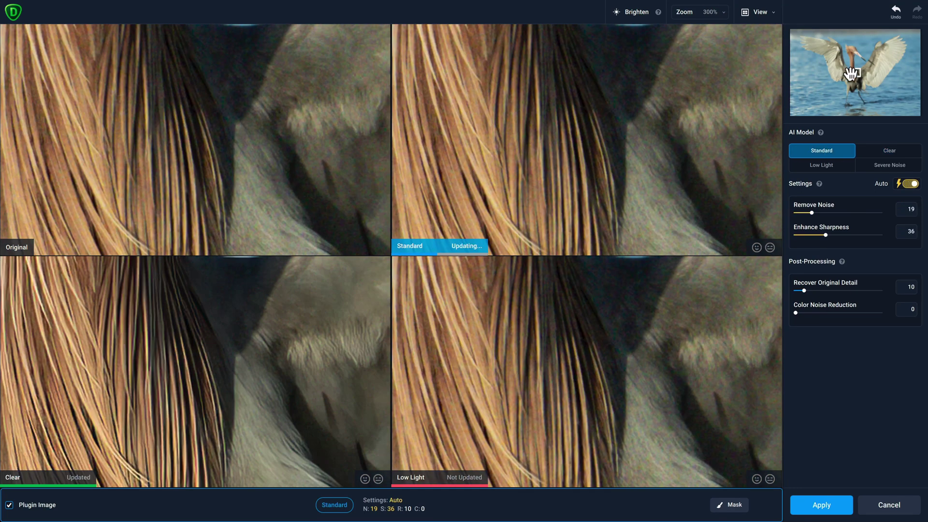
drag(805, 71, 854, 52)
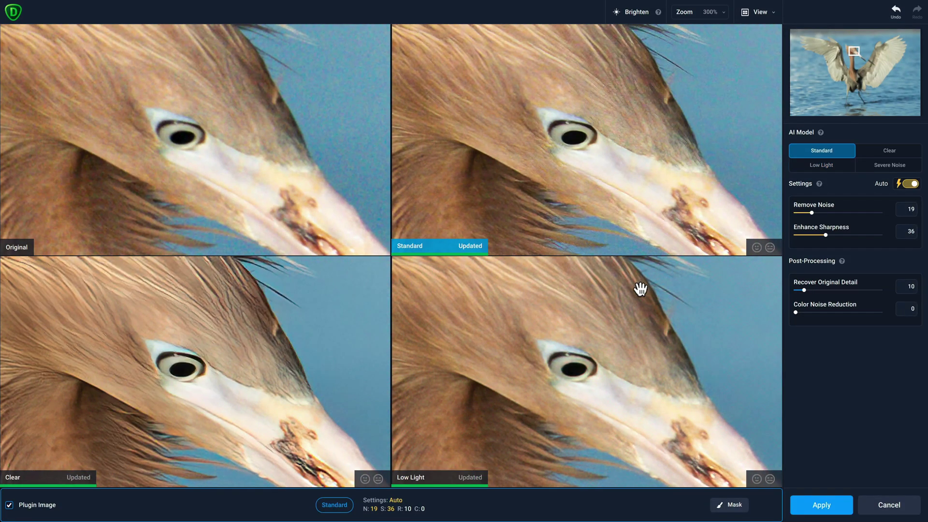
Try the Low Light and Severe Noise models, then settle on the Clear model.
click(577, 376)
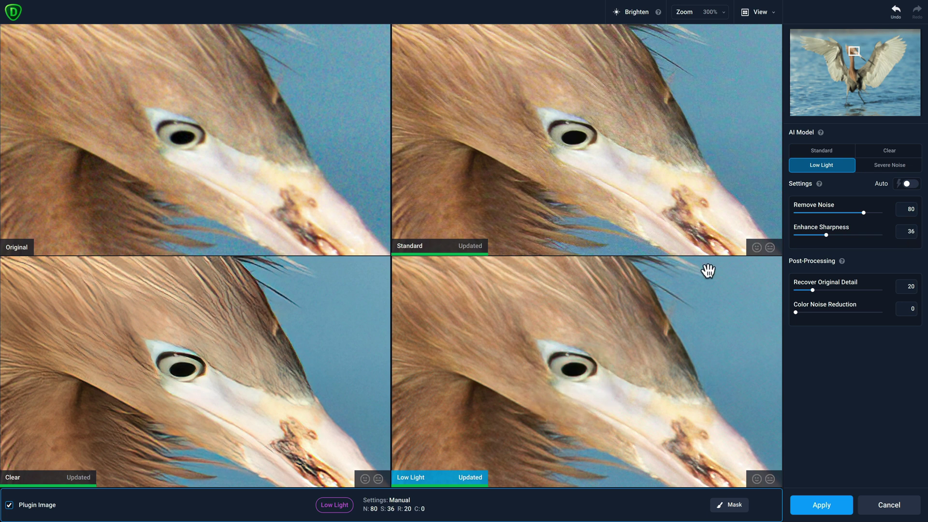
click(890, 166)
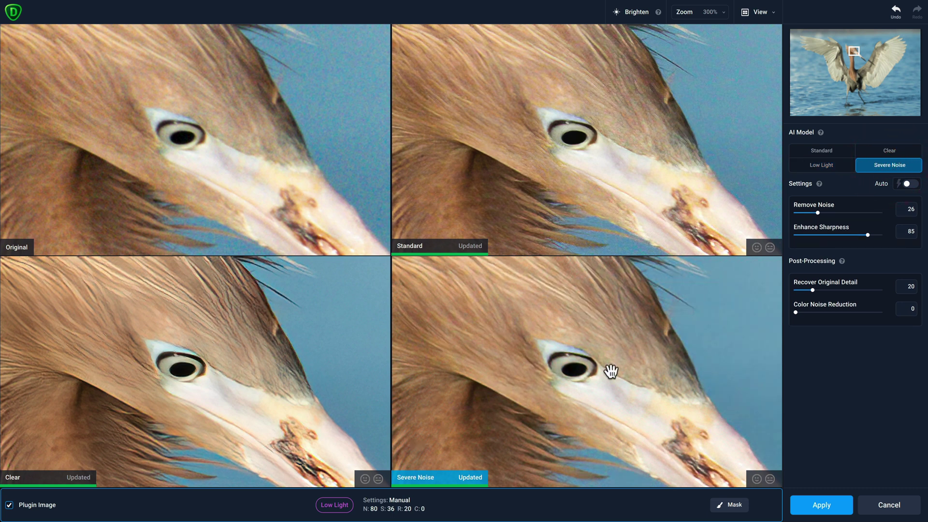
click(299, 377)
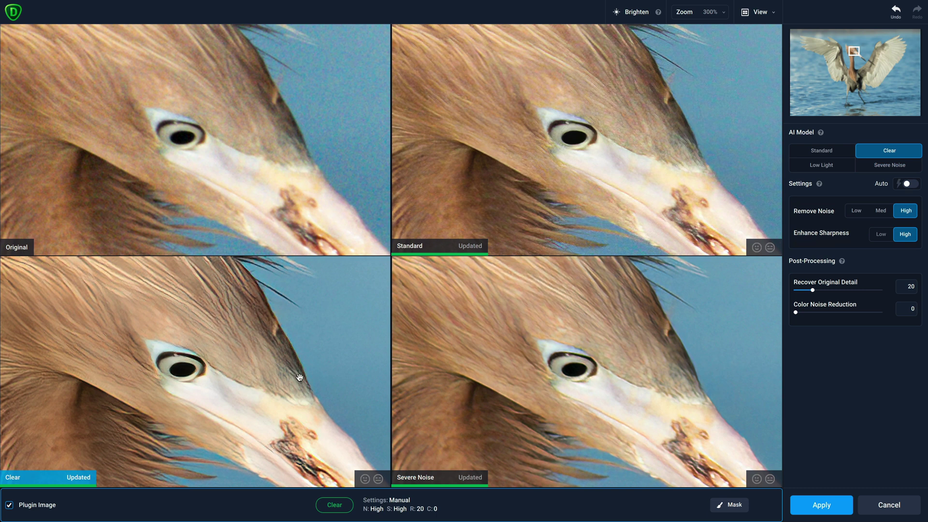
click(774, 13)
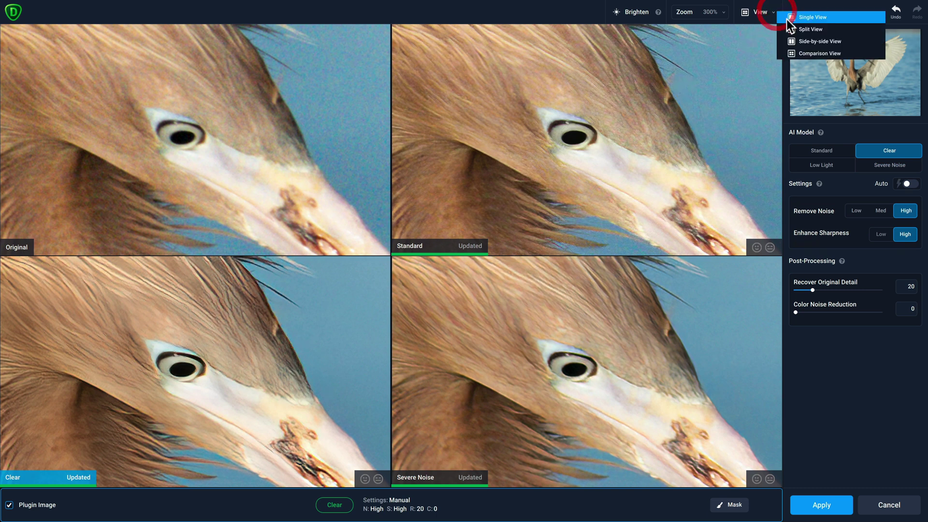
Compare Original and Clear side by side at 400% on the splash at the heron's leg.
click(810, 40)
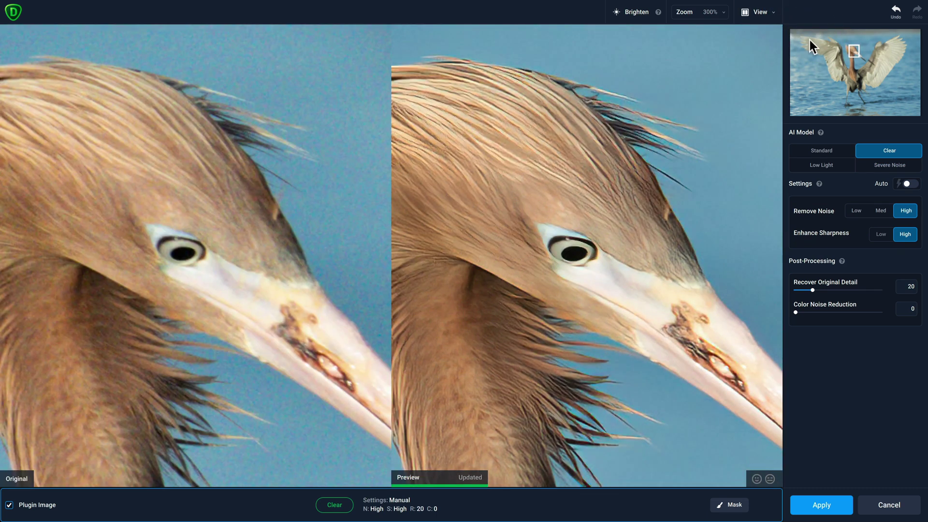
click(724, 12)
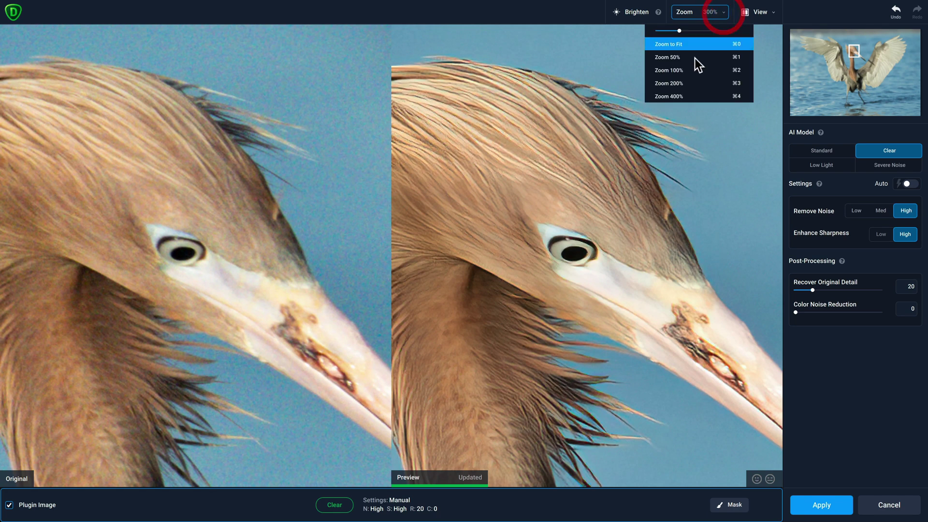
click(686, 91)
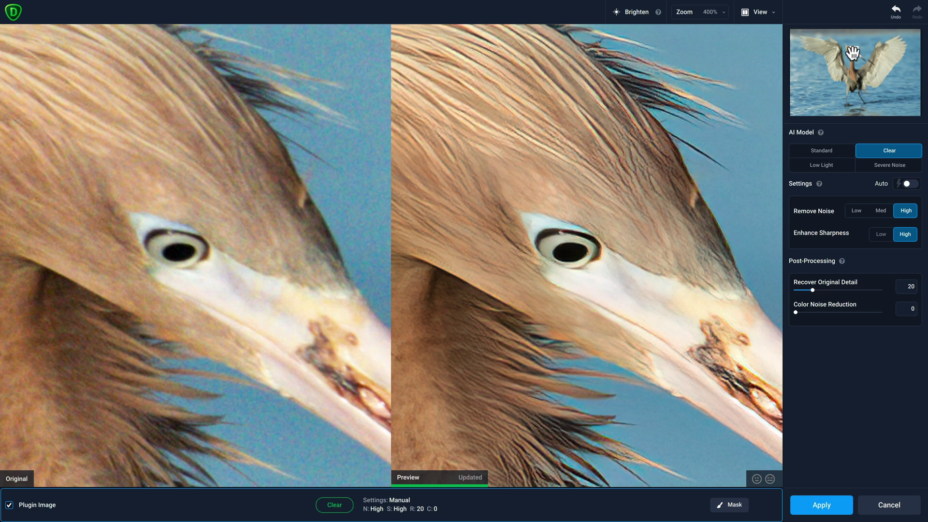
drag(853, 52, 847, 100)
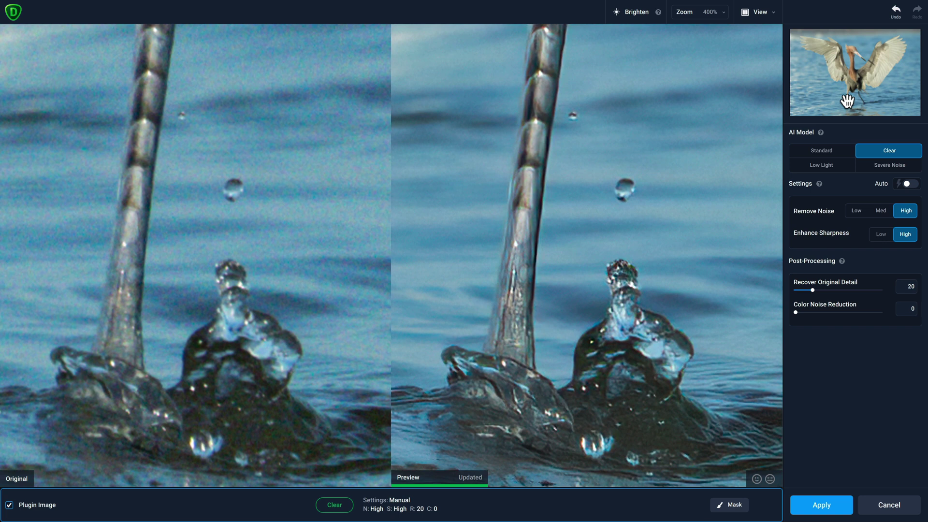
Show a single Clear preview at 200% on the heron's head, toggling the original to compare.
click(772, 12)
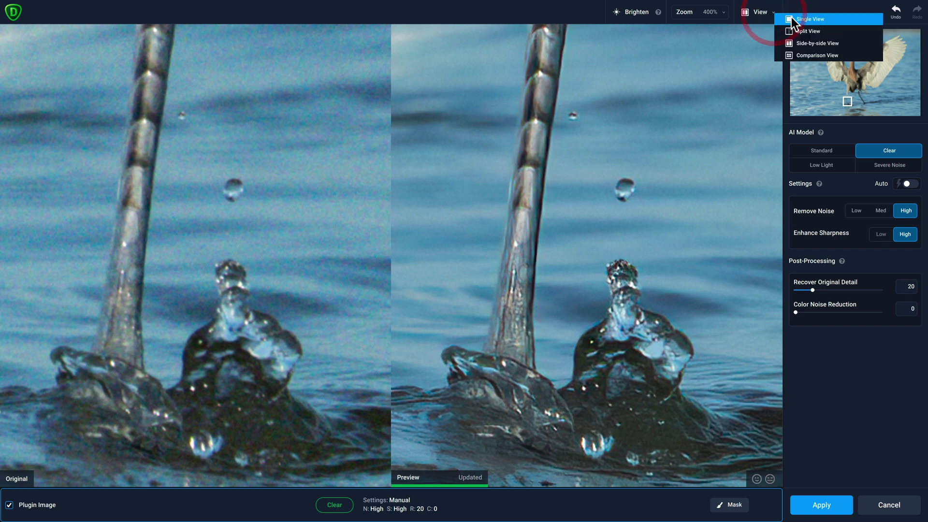
click(792, 19)
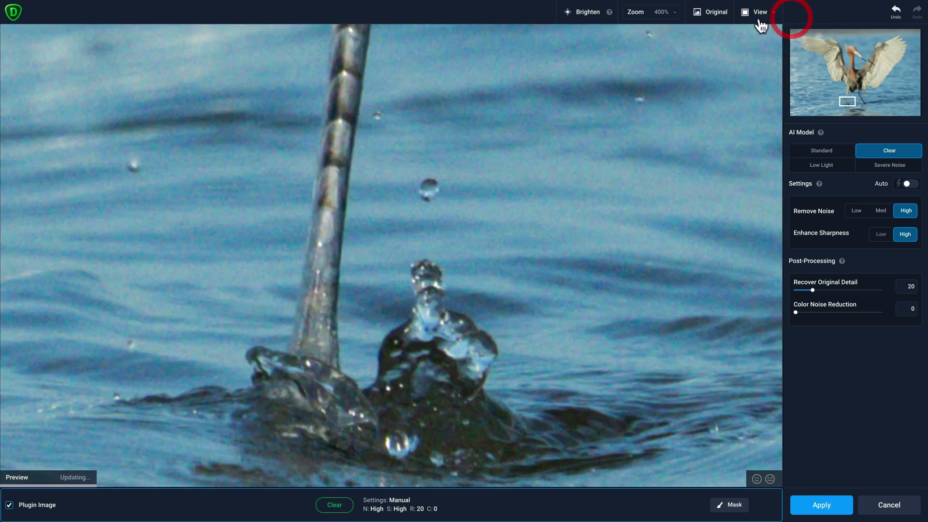
click(677, 15)
click(649, 83)
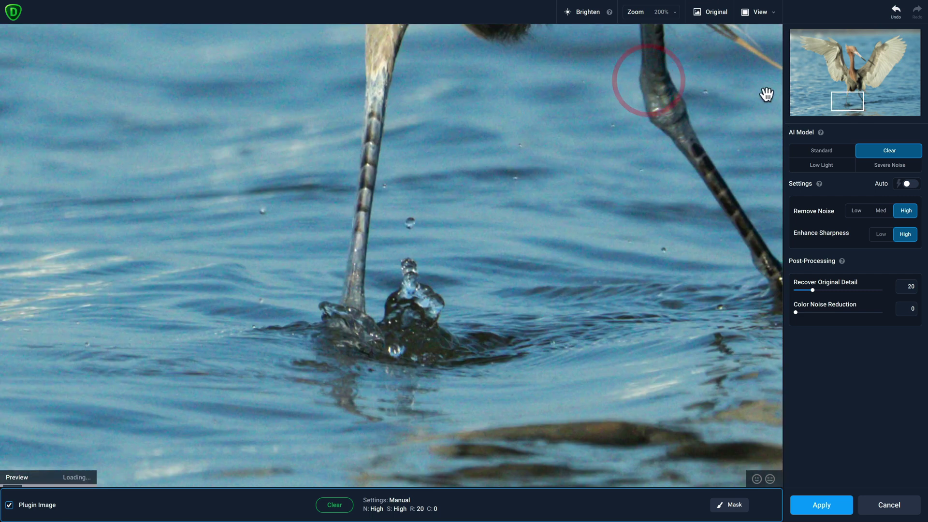
drag(845, 97, 854, 55)
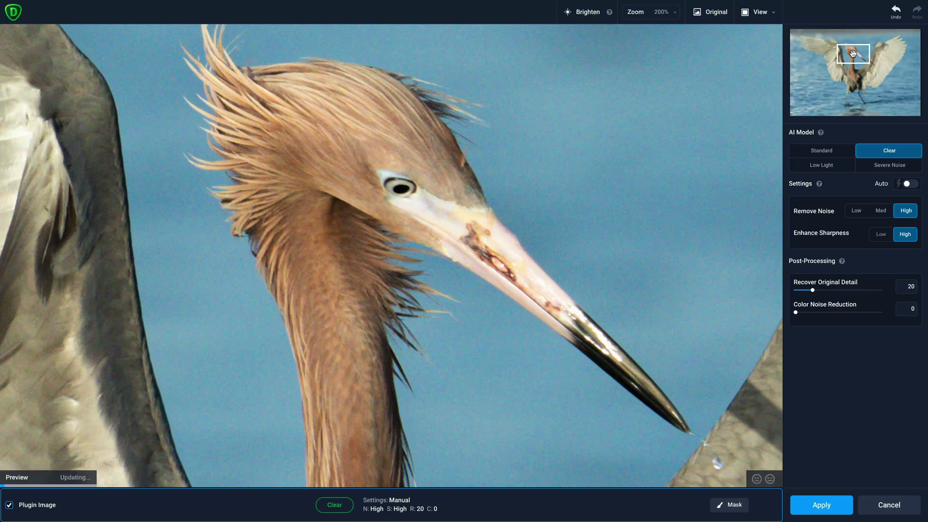
click(597, 235)
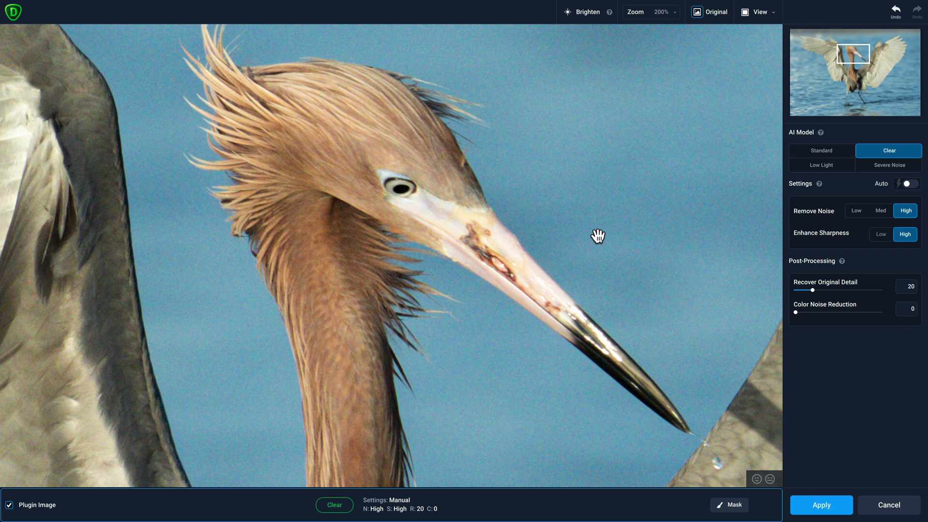
click(598, 235)
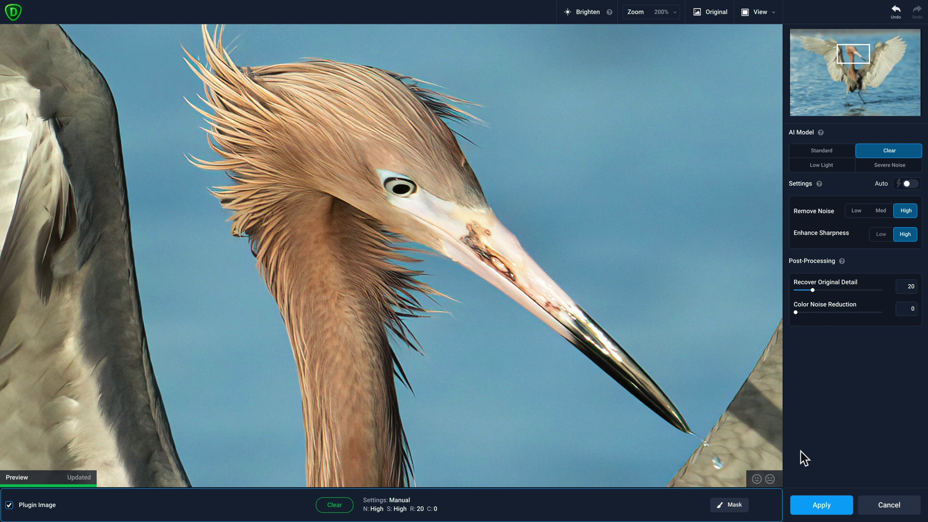
Apply the Clear-model denoising and zoom into the heron's head in Photoshop.
click(837, 512)
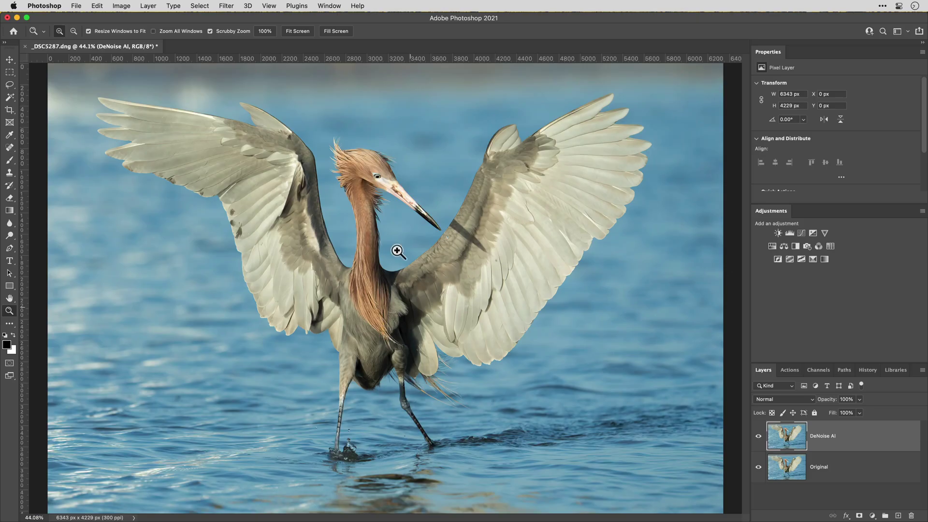
click(385, 169)
click(379, 198)
click(379, 176)
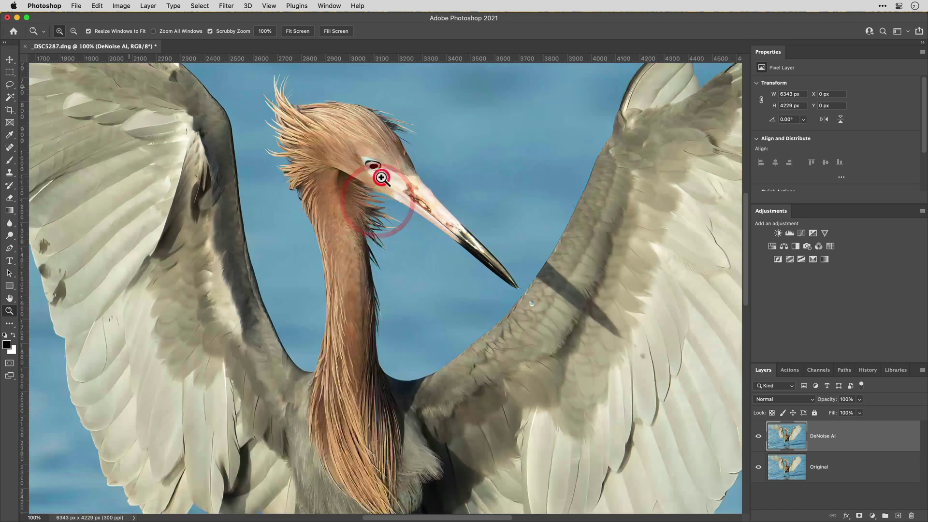
click(382, 181)
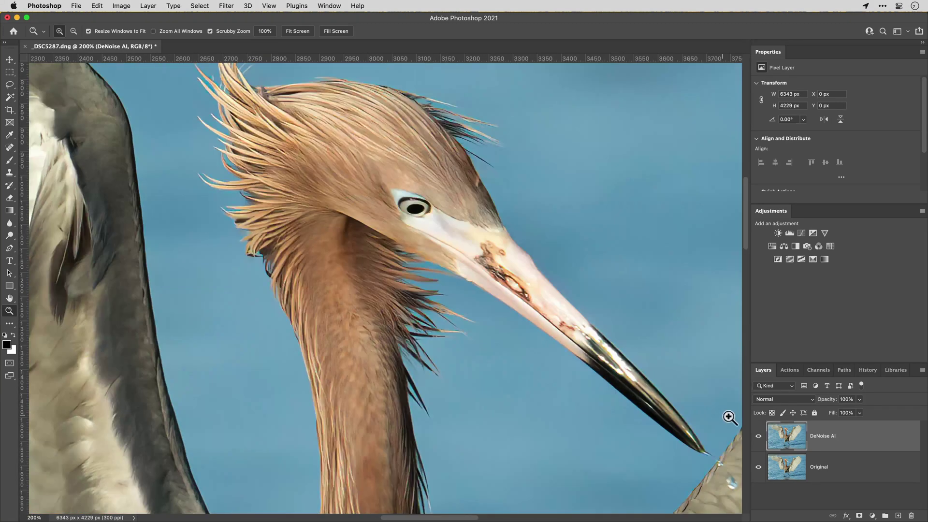
Toggle the DeNoise AI layer's visibility to compare with Original, then fit the photo on screen.
click(759, 440)
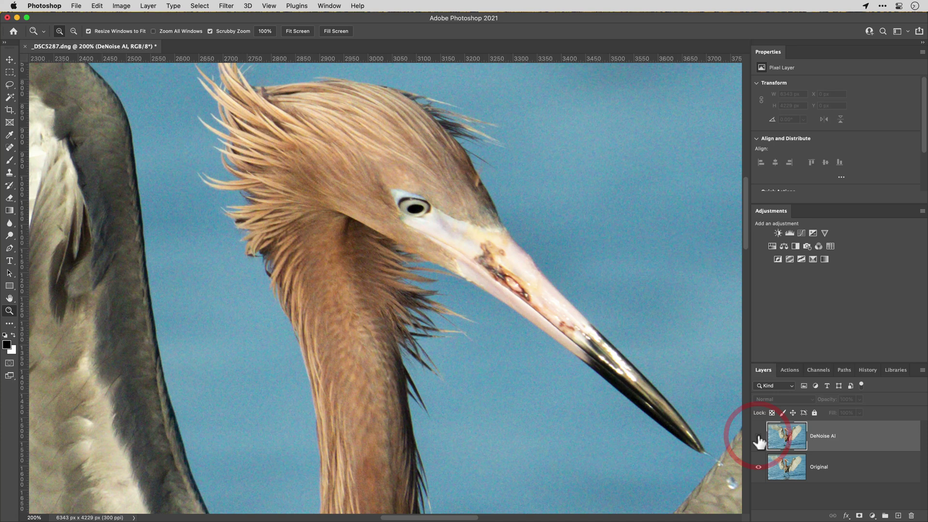
click(759, 440)
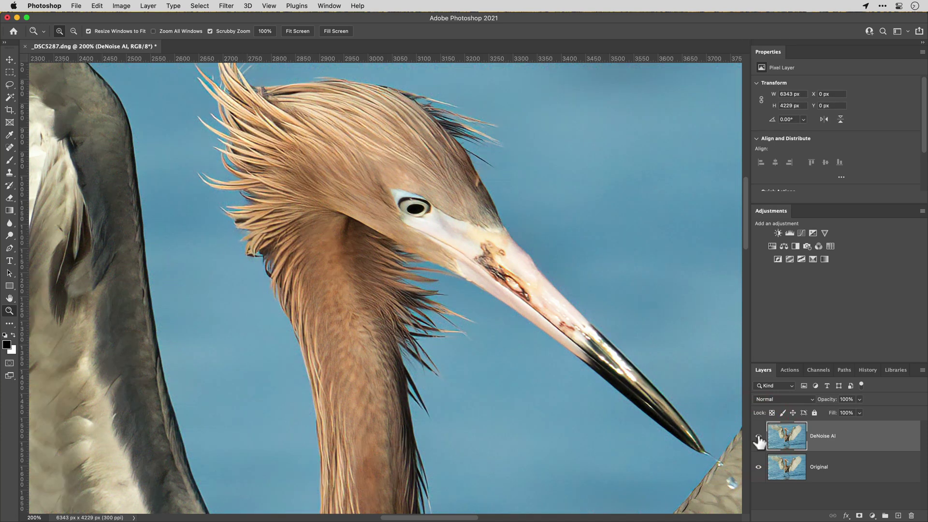
click(759, 439)
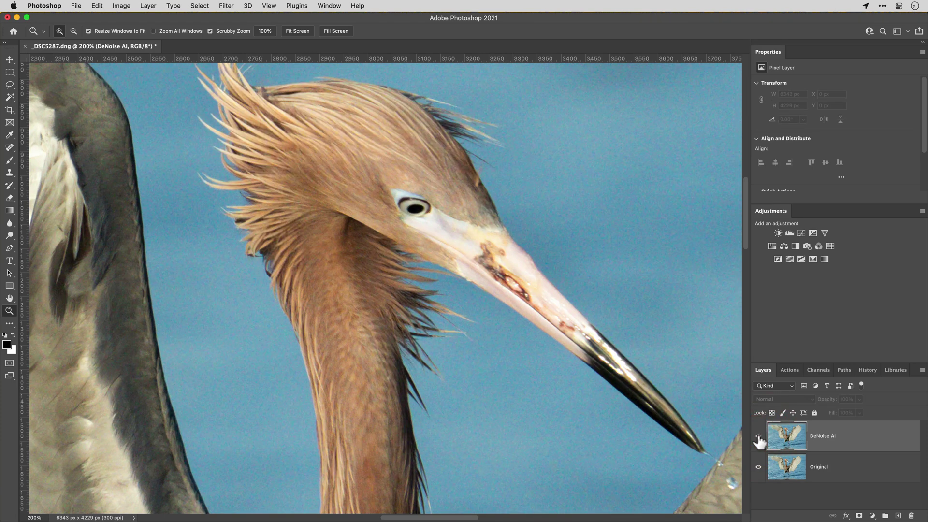
click(759, 440)
key(super+0)
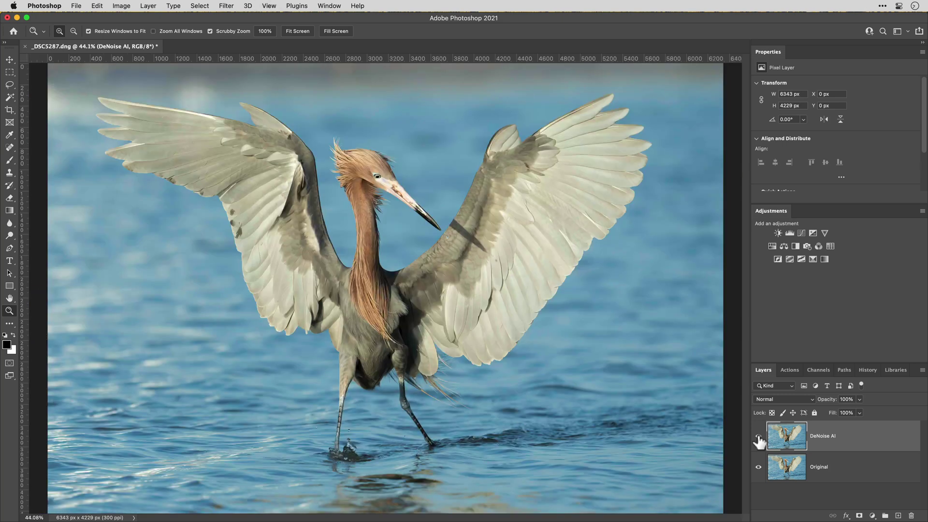